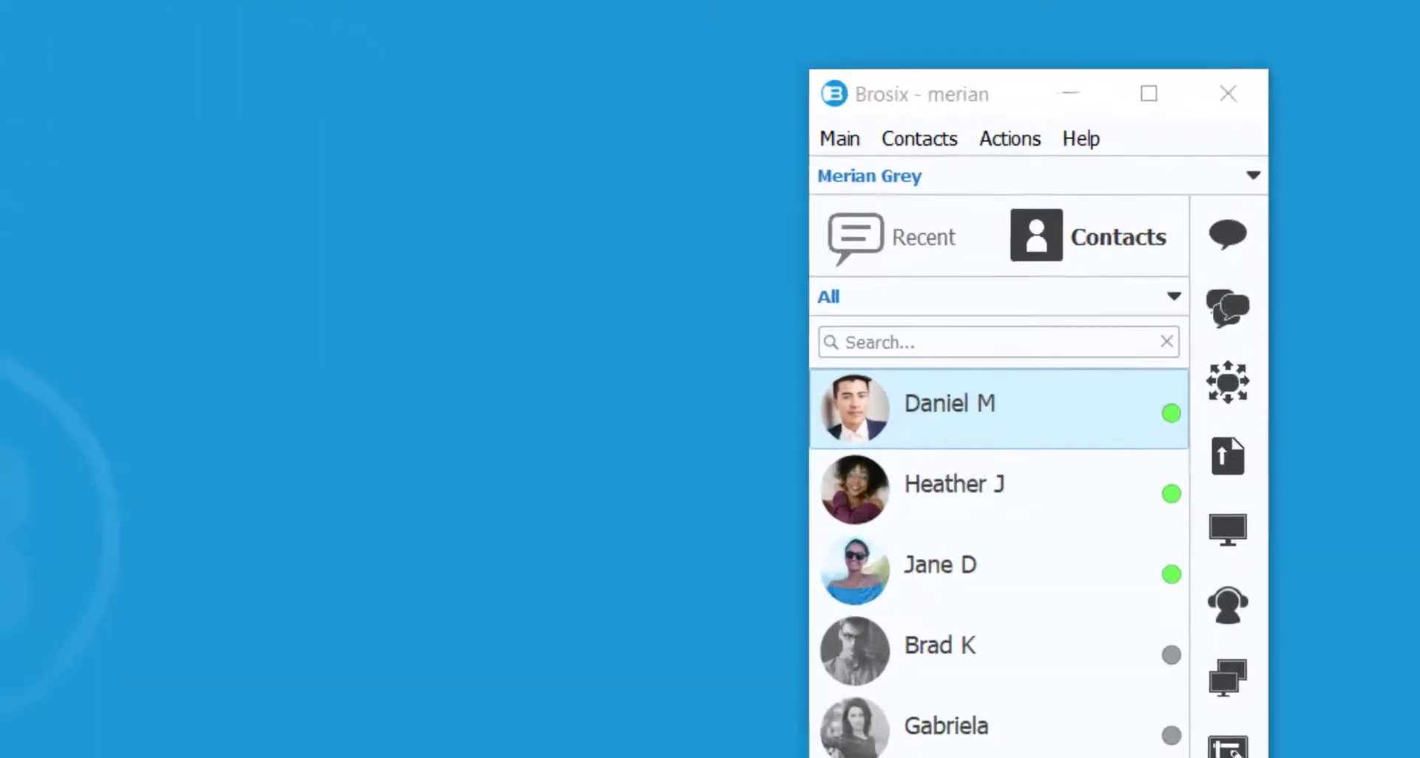
click(1002, 138)
click(1011, 144)
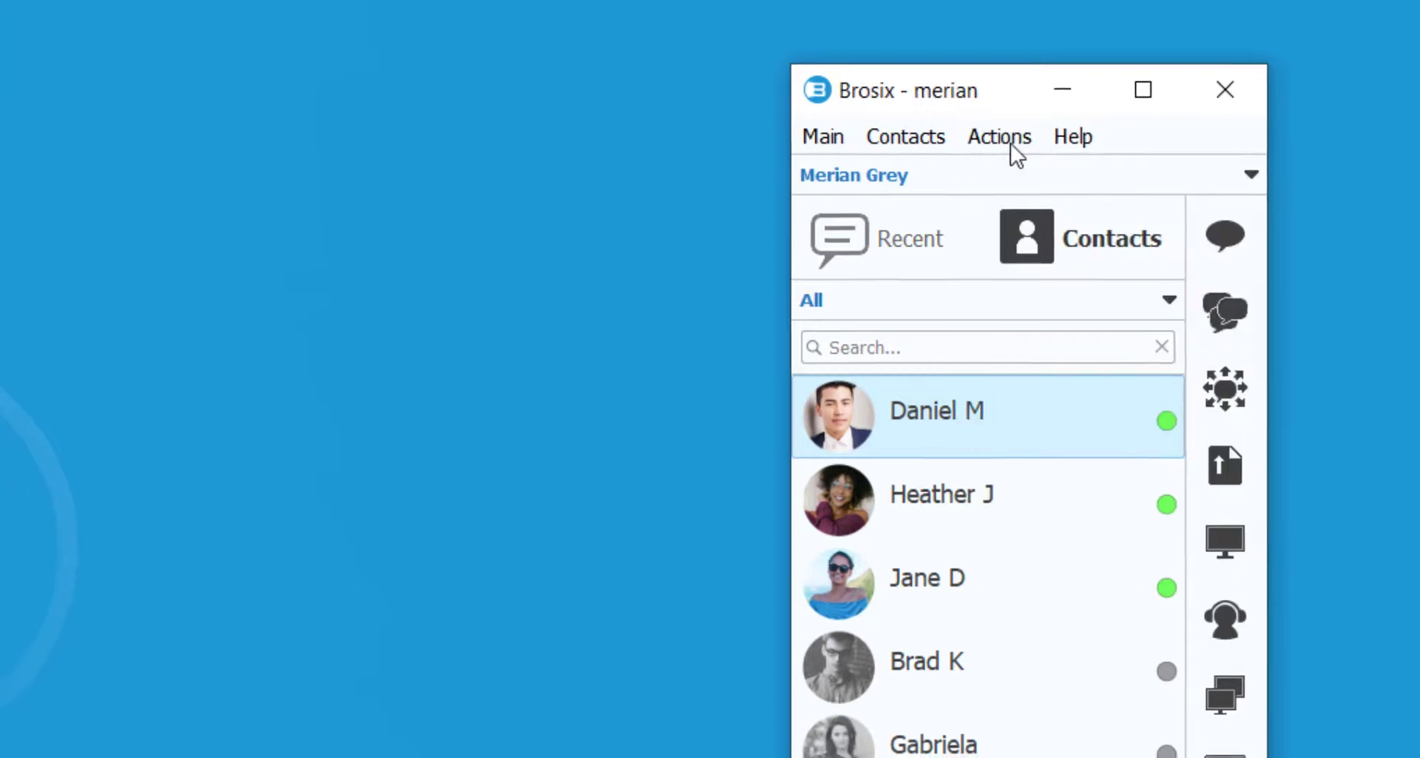
click(1292, 205)
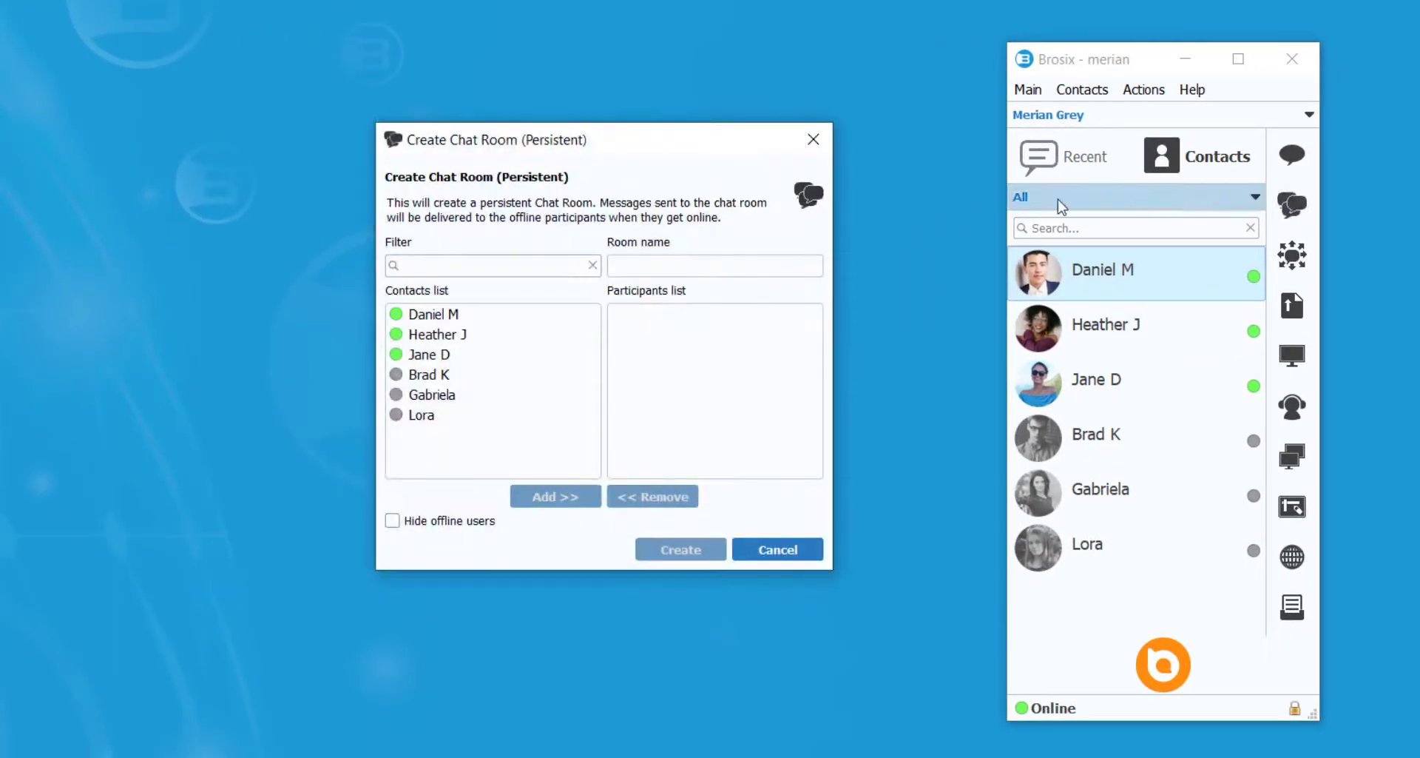
click(811, 142)
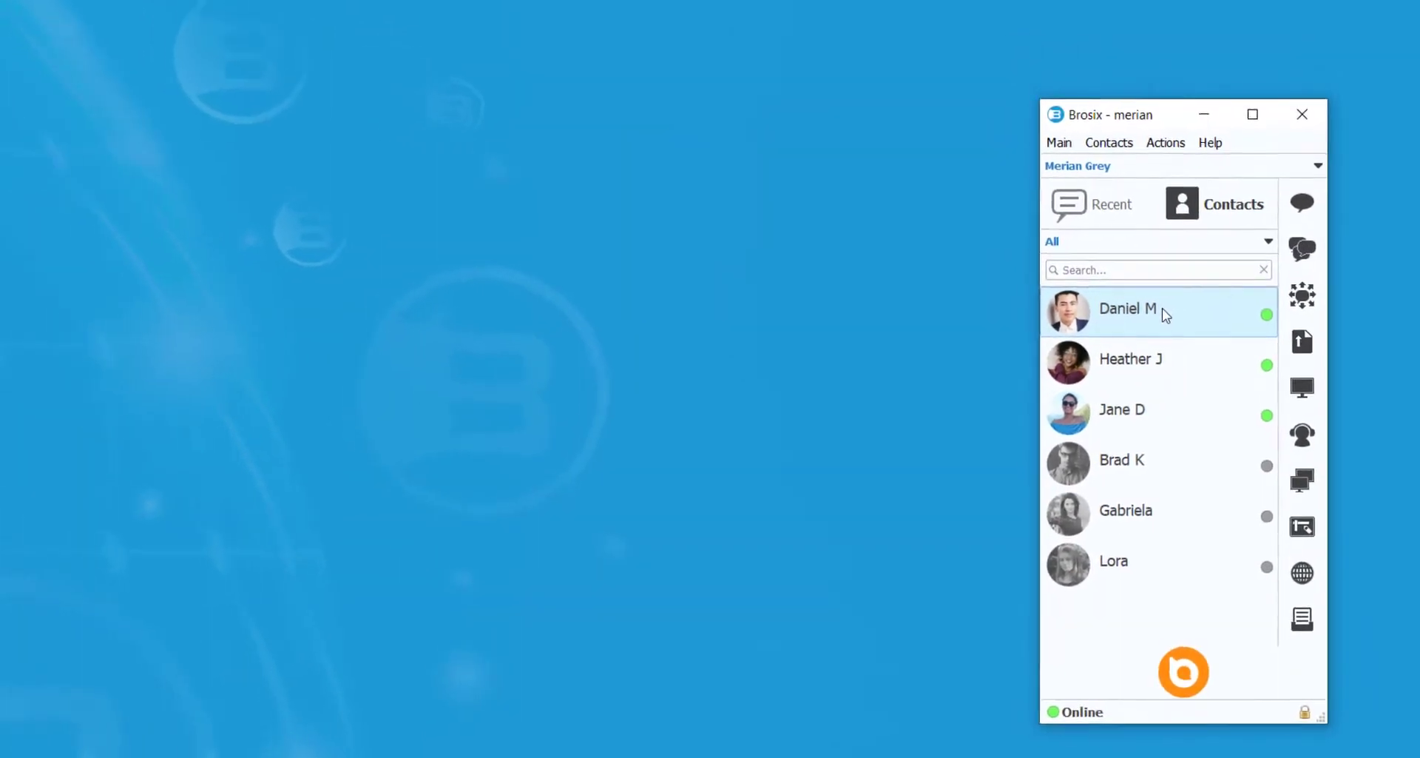
double_click(1146, 275)
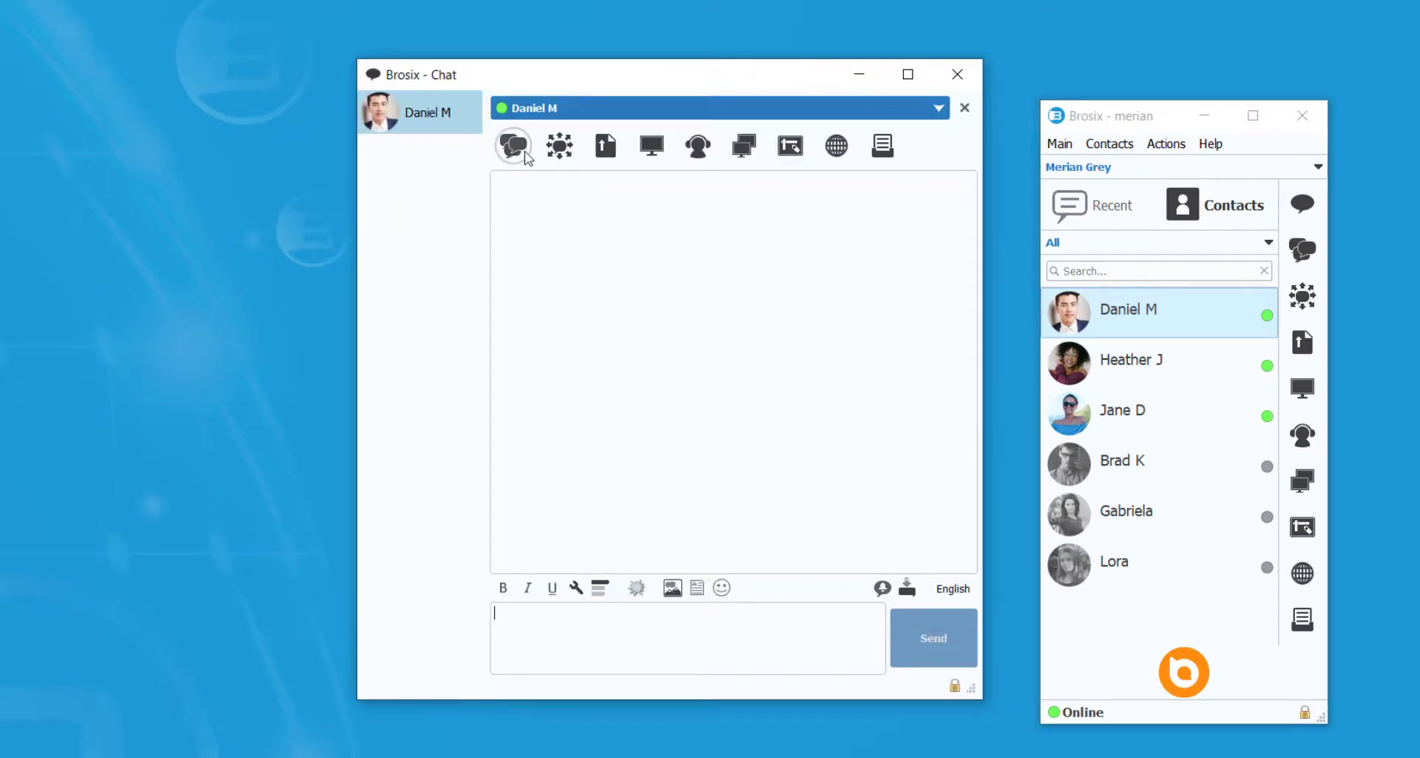
click(514, 145)
click(862, 189)
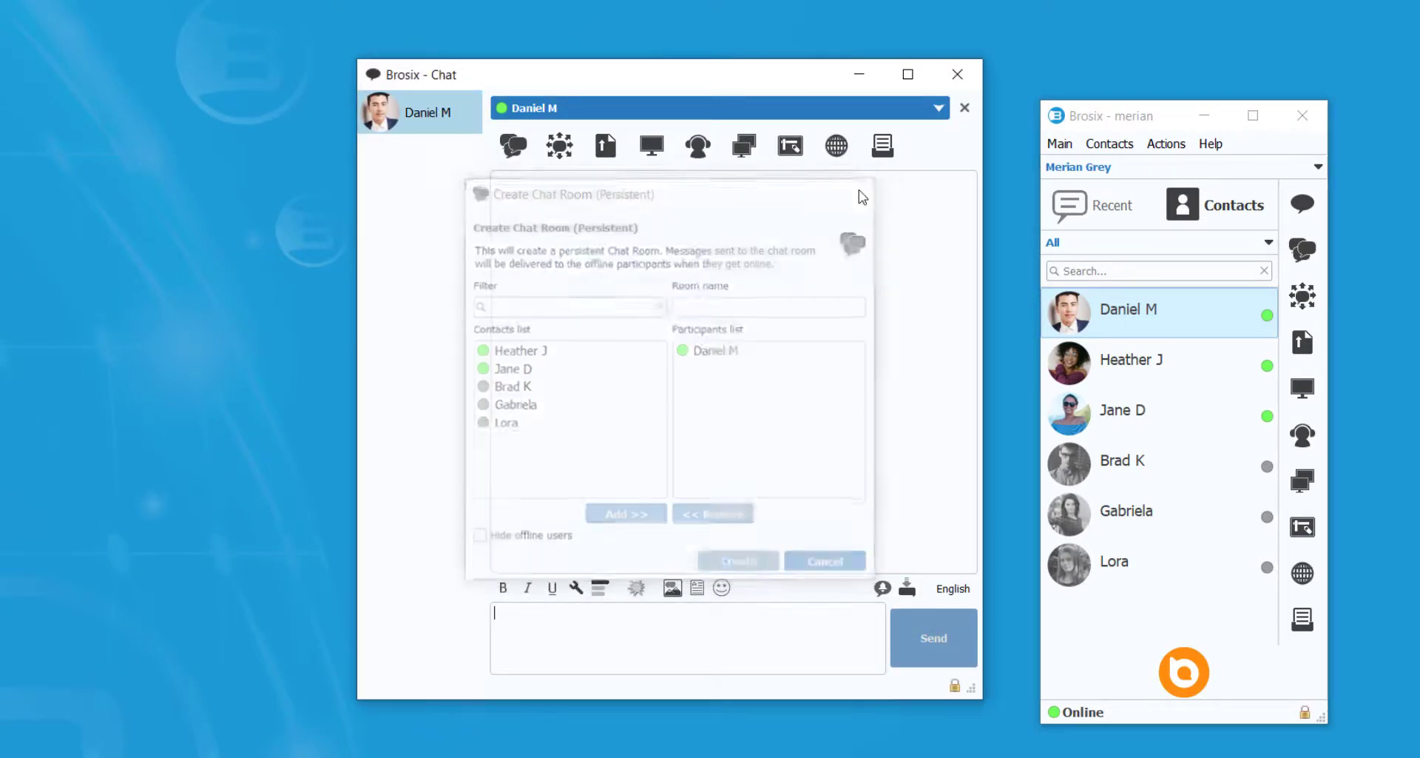
click(958, 74)
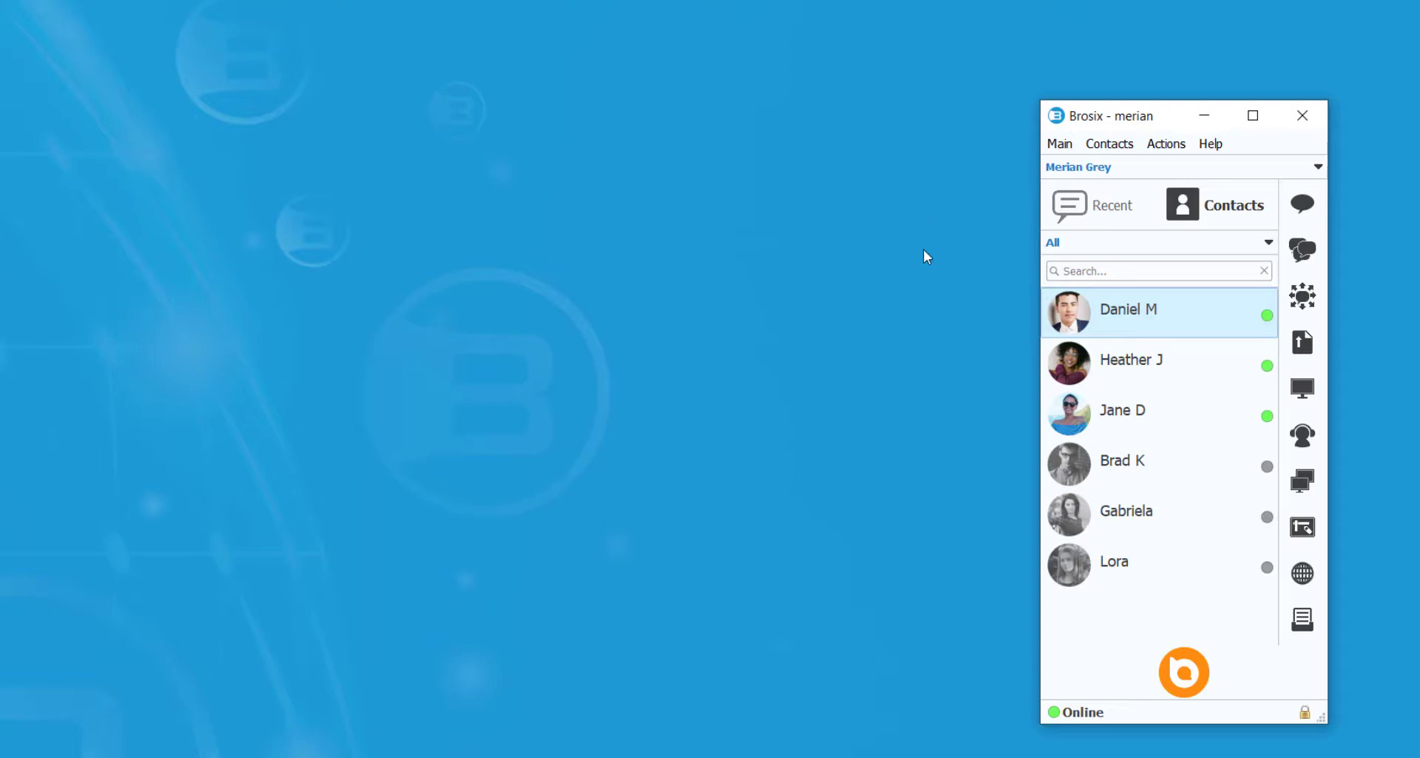
Step: Create a persistent chat room named LA Team with the three online contacts as participants
click(1304, 249)
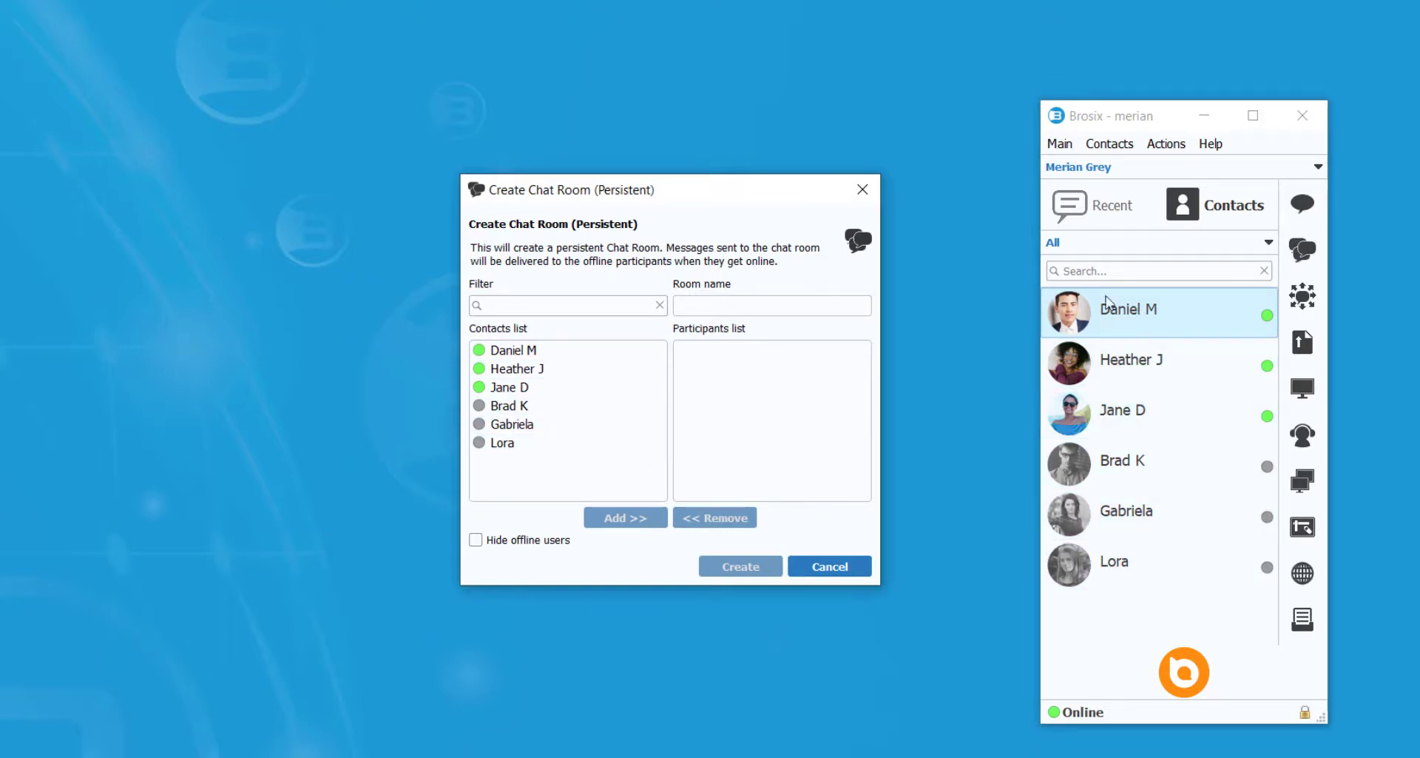
click(532, 368)
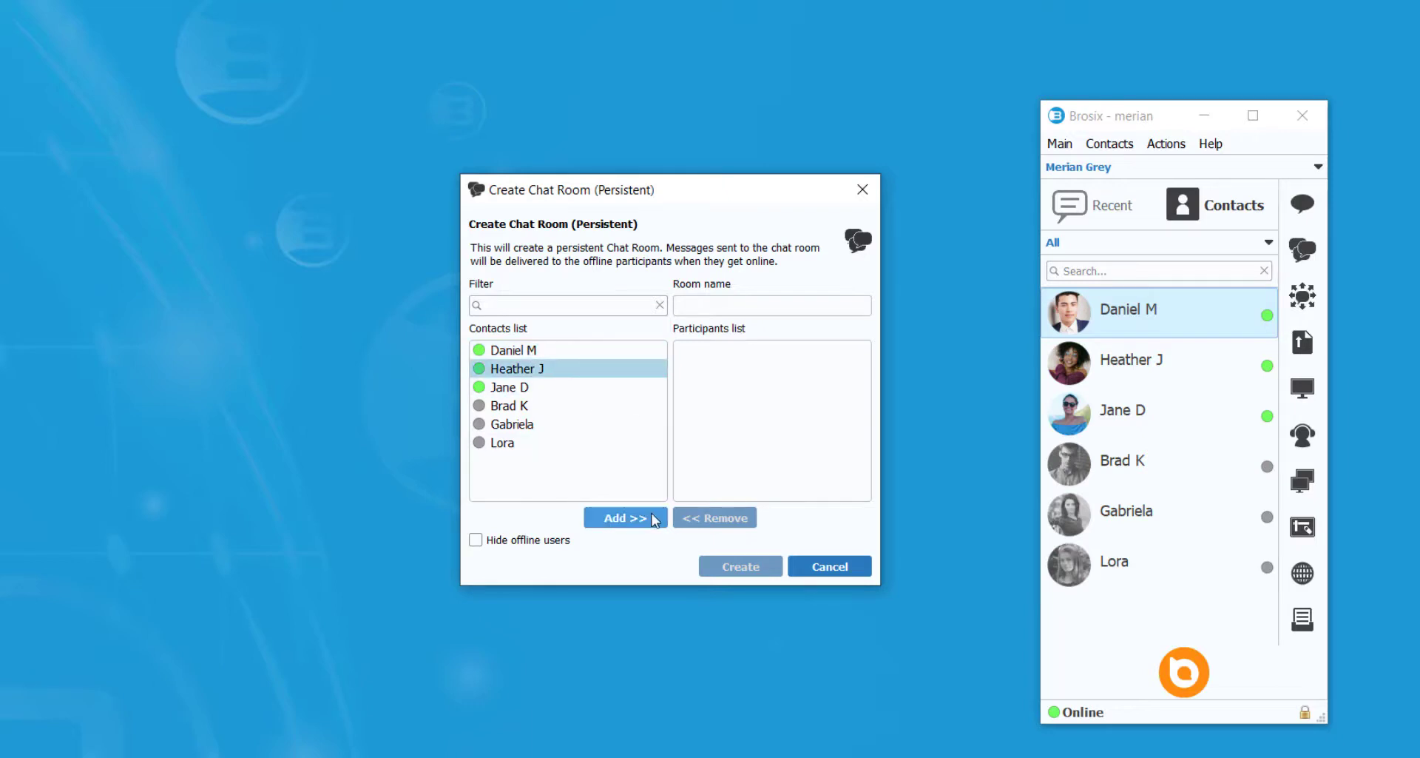
click(637, 517)
click(572, 368)
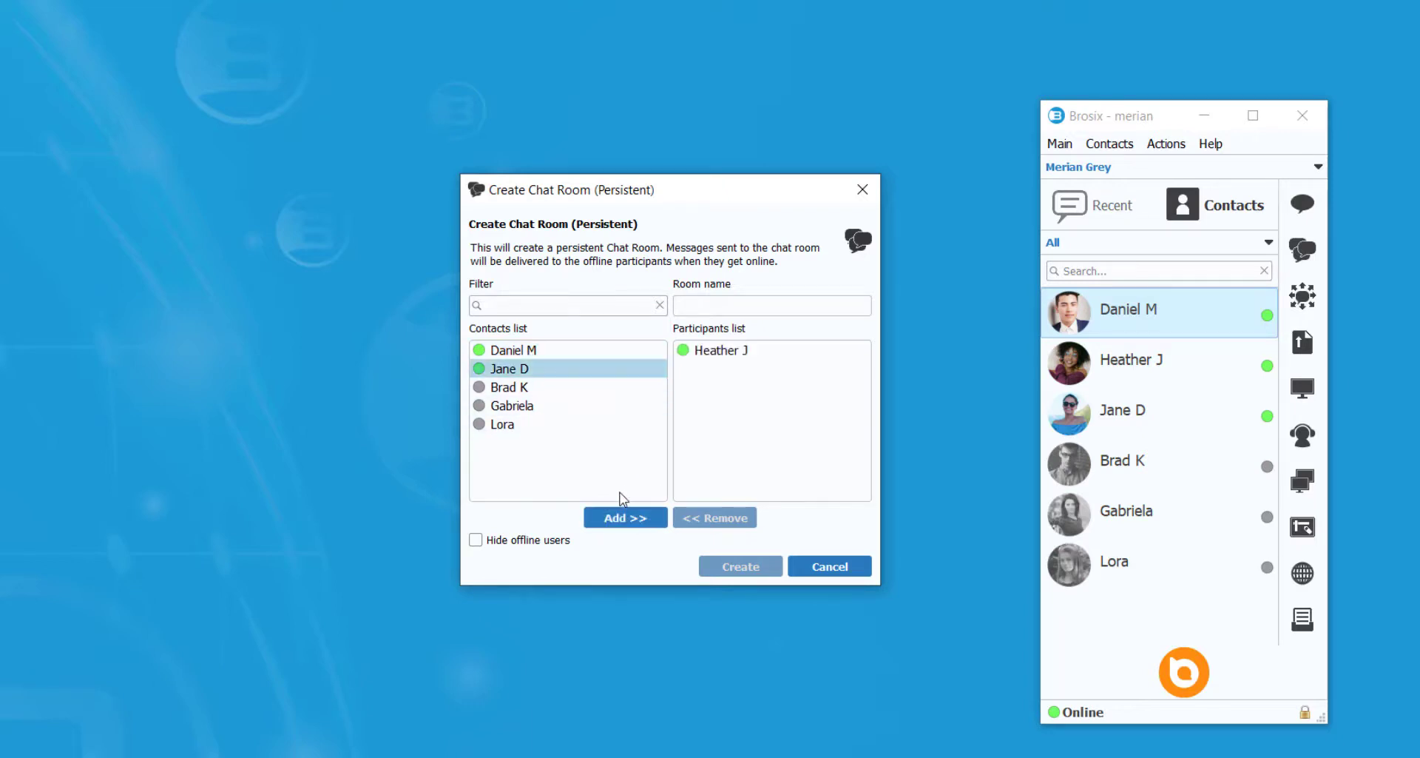
click(624, 517)
click(568, 353)
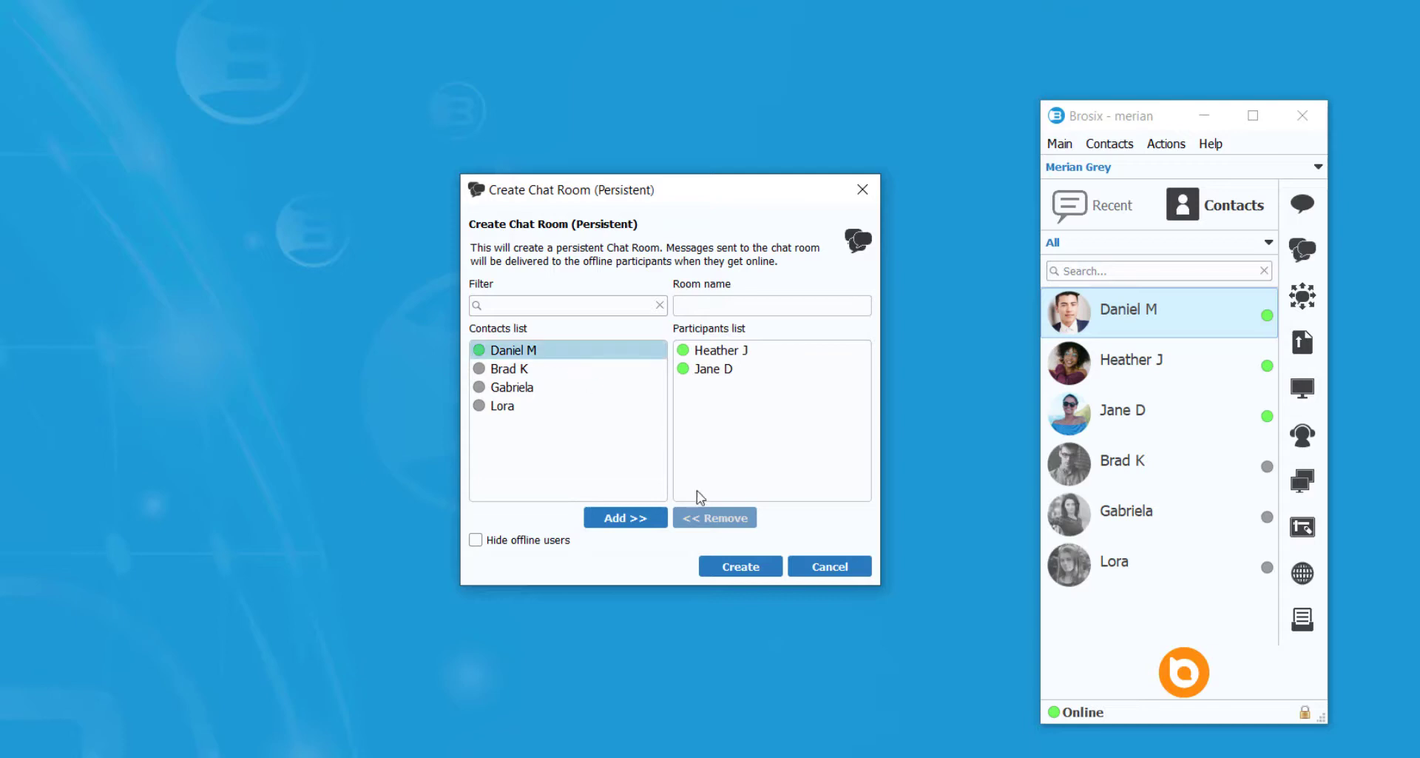
click(636, 517)
click(729, 310)
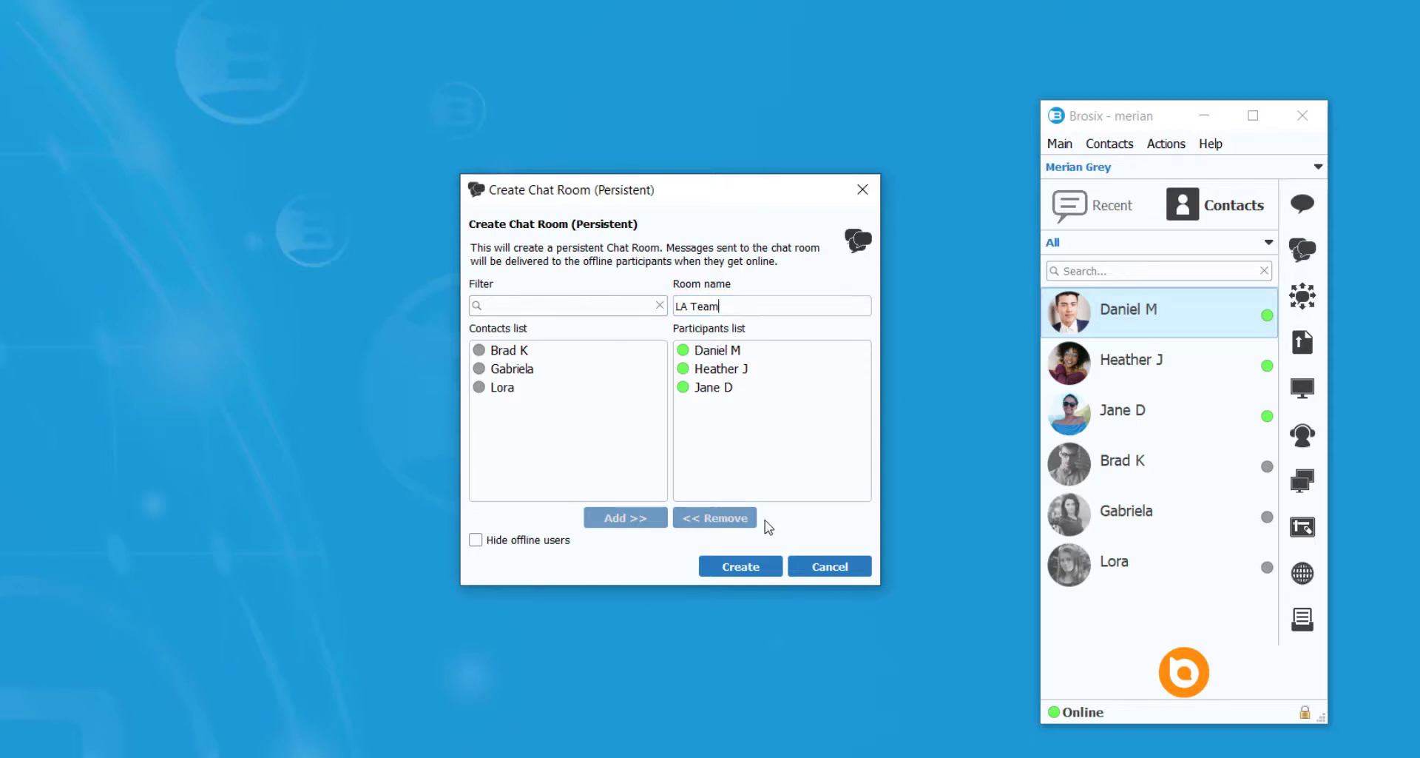
click(759, 568)
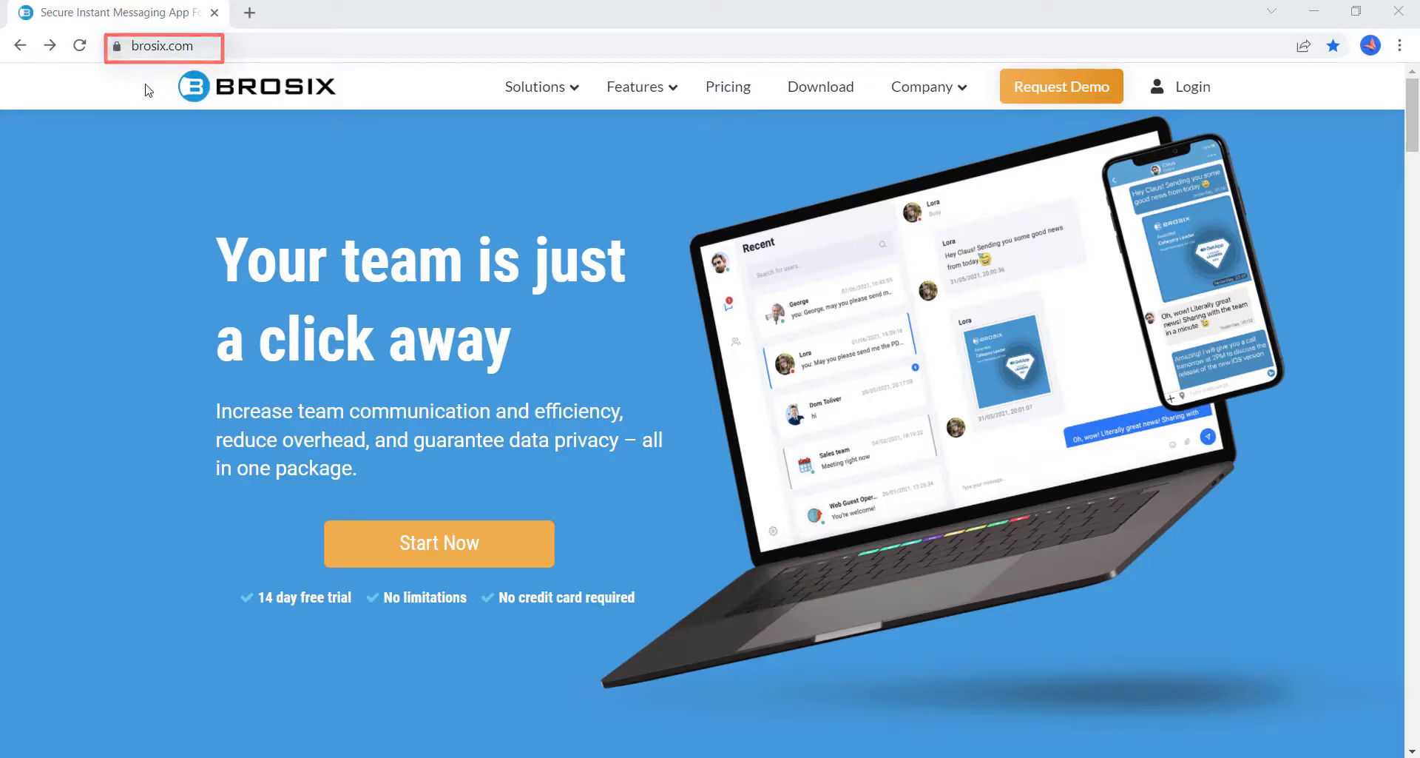
Step: Switch to brosix.com in the browser and log in to the Control Panel with the prefilled credentials
click(1195, 86)
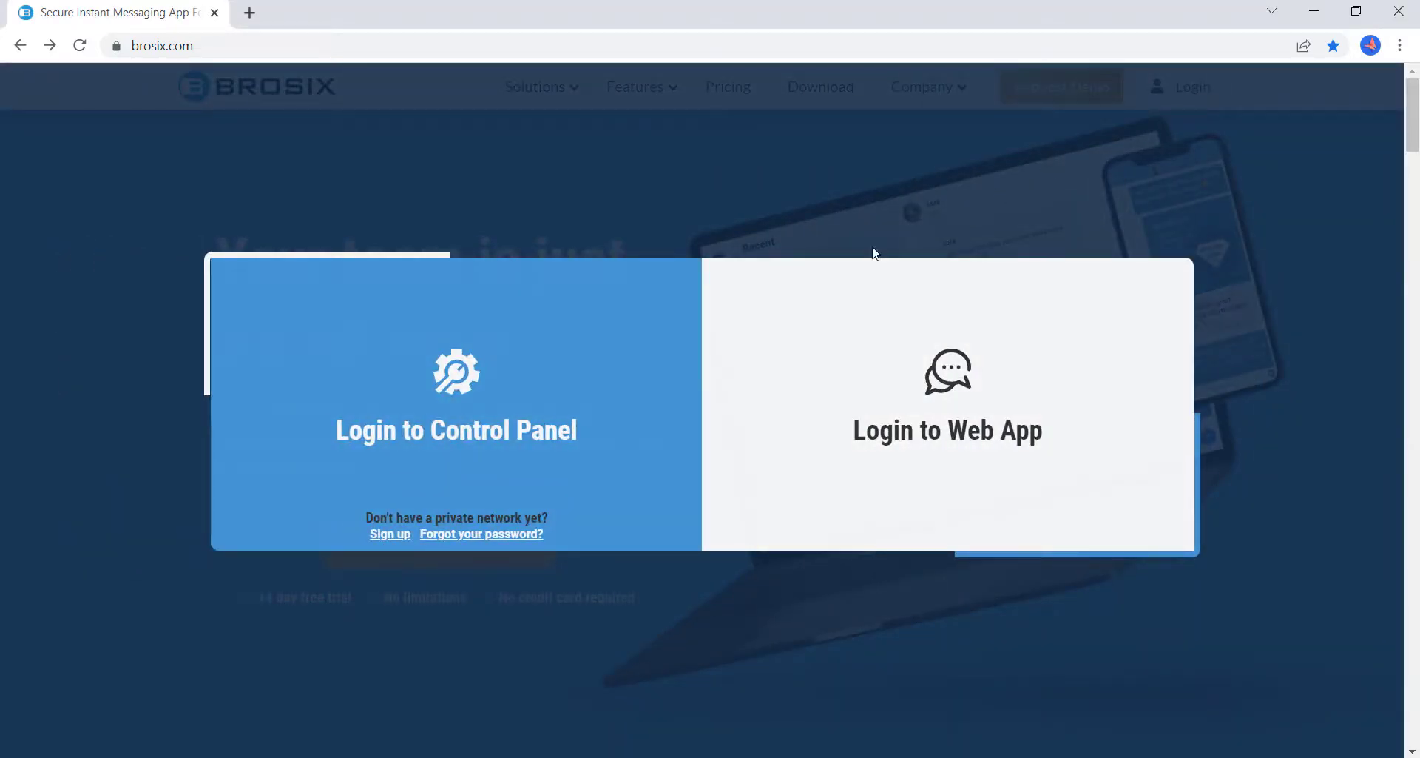
click(548, 400)
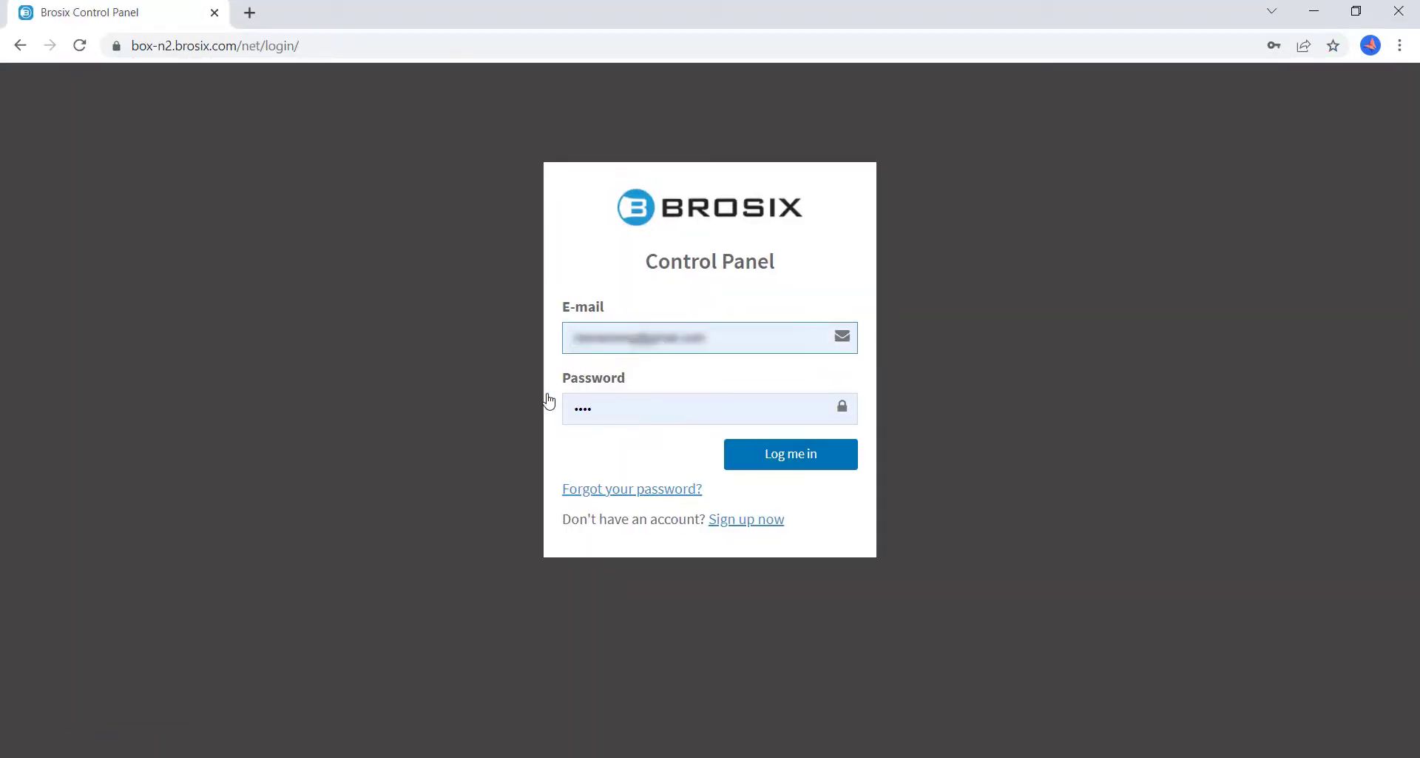
click(823, 467)
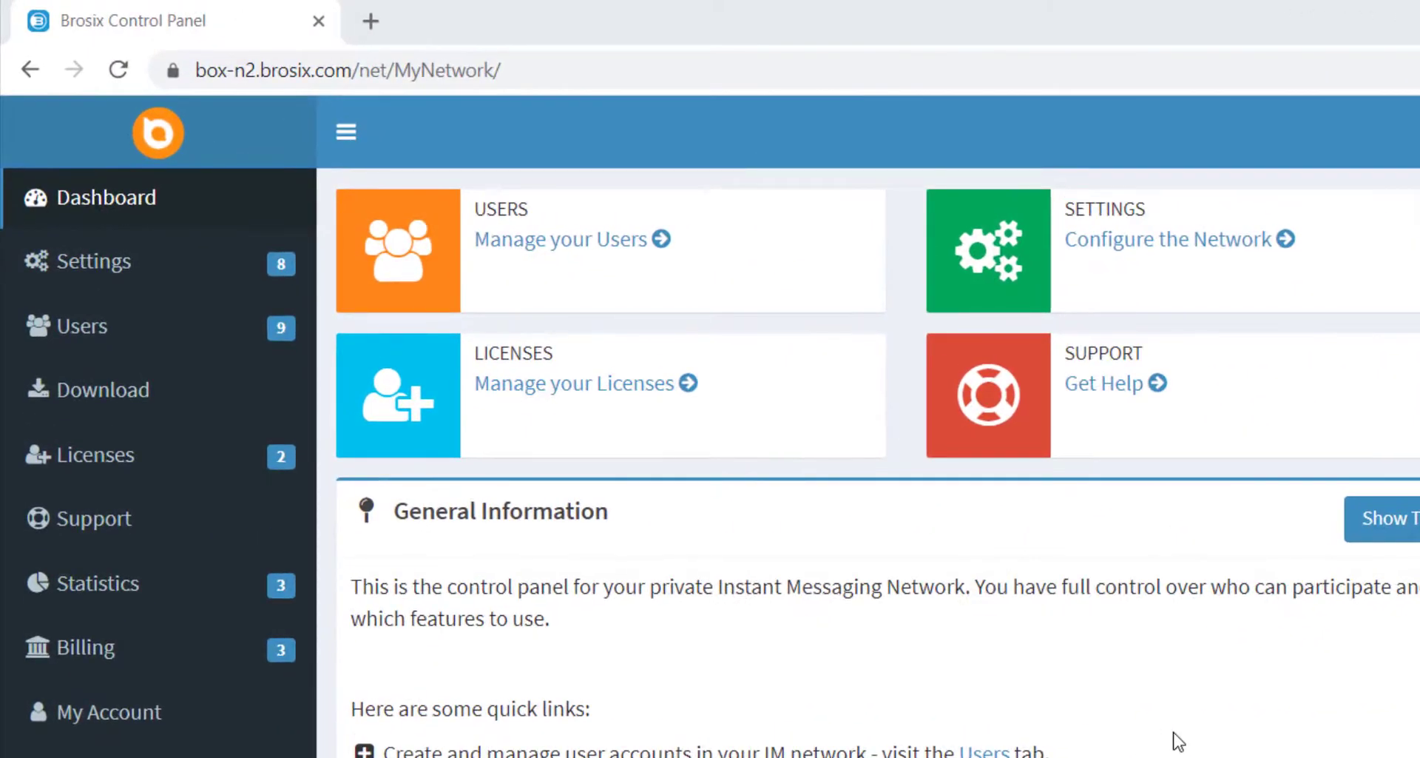
Step: Create a chat room named Team with the topic marketing in the network's chat room management
click(235, 345)
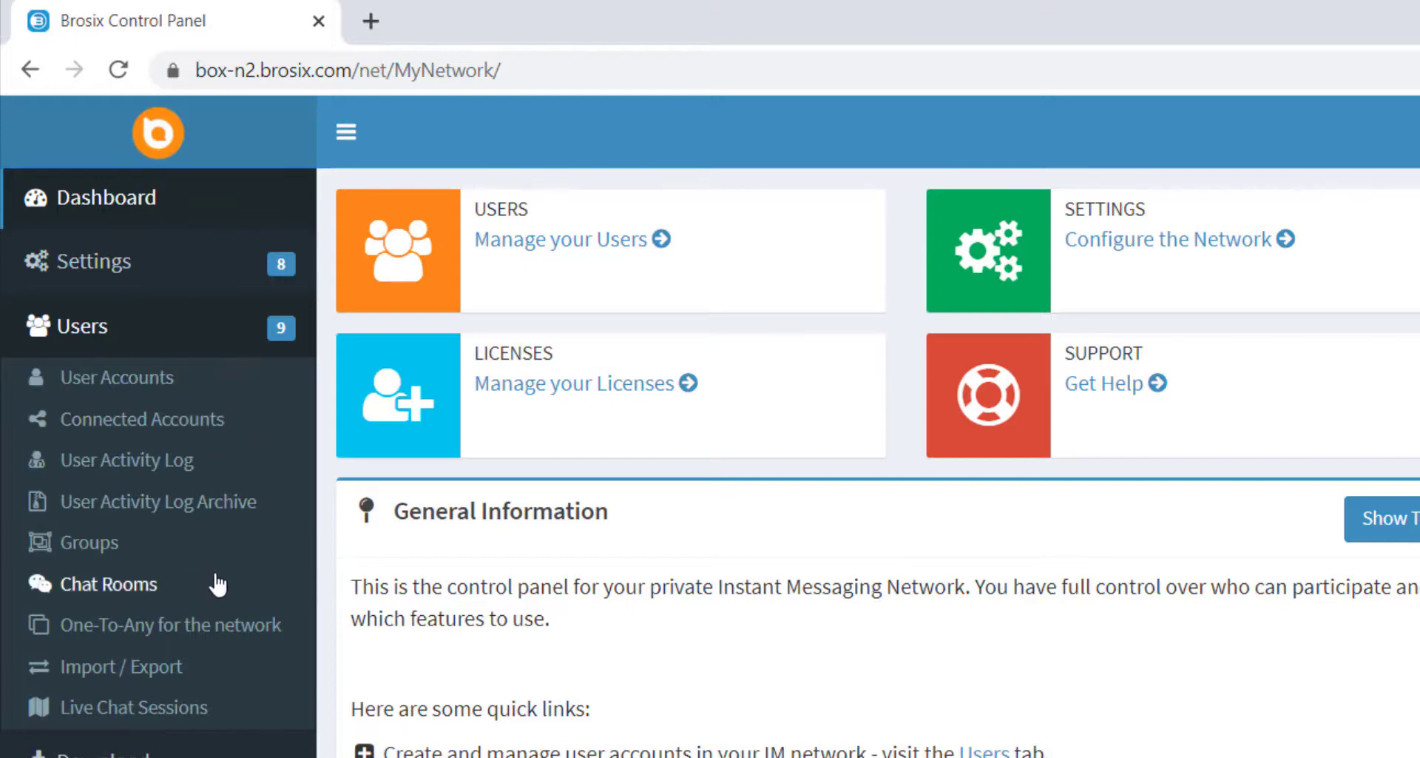
click(217, 584)
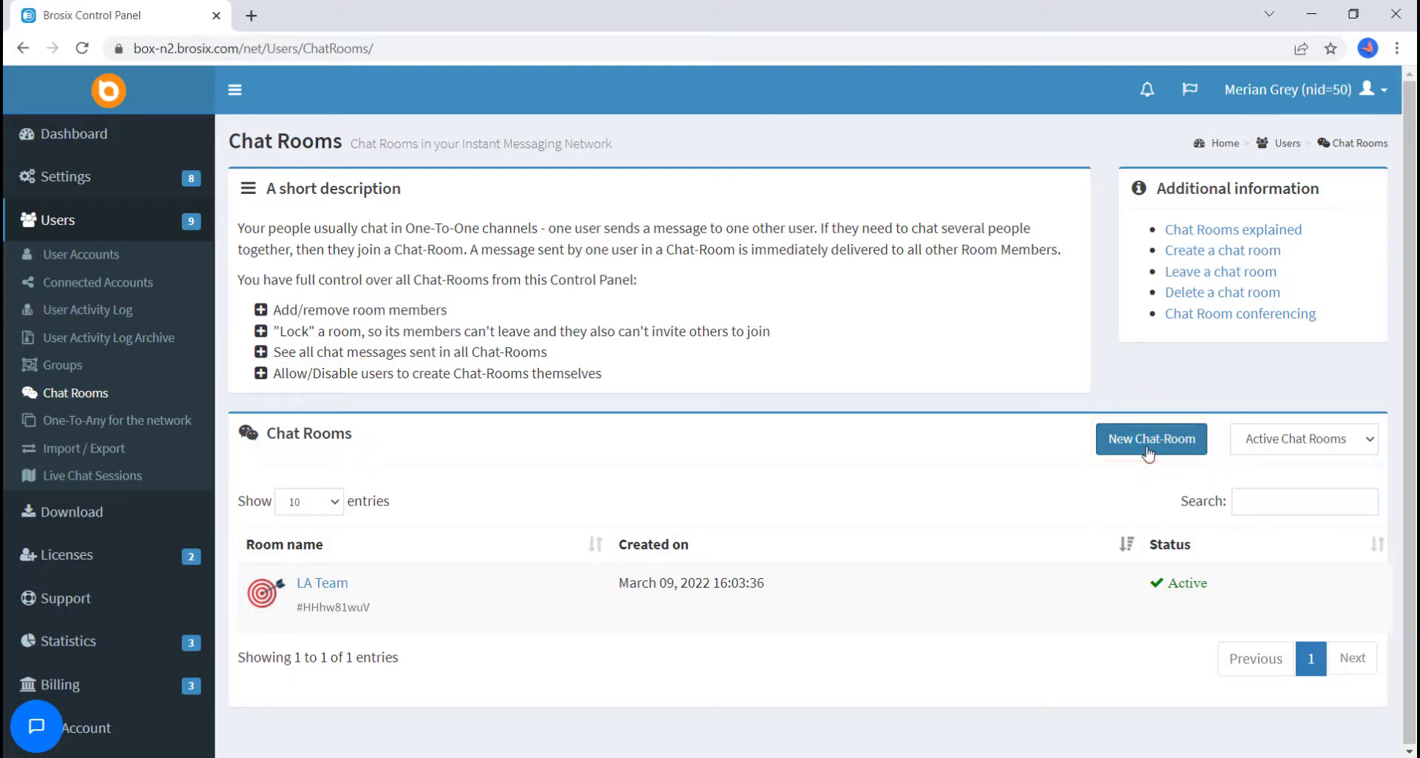
click(1151, 439)
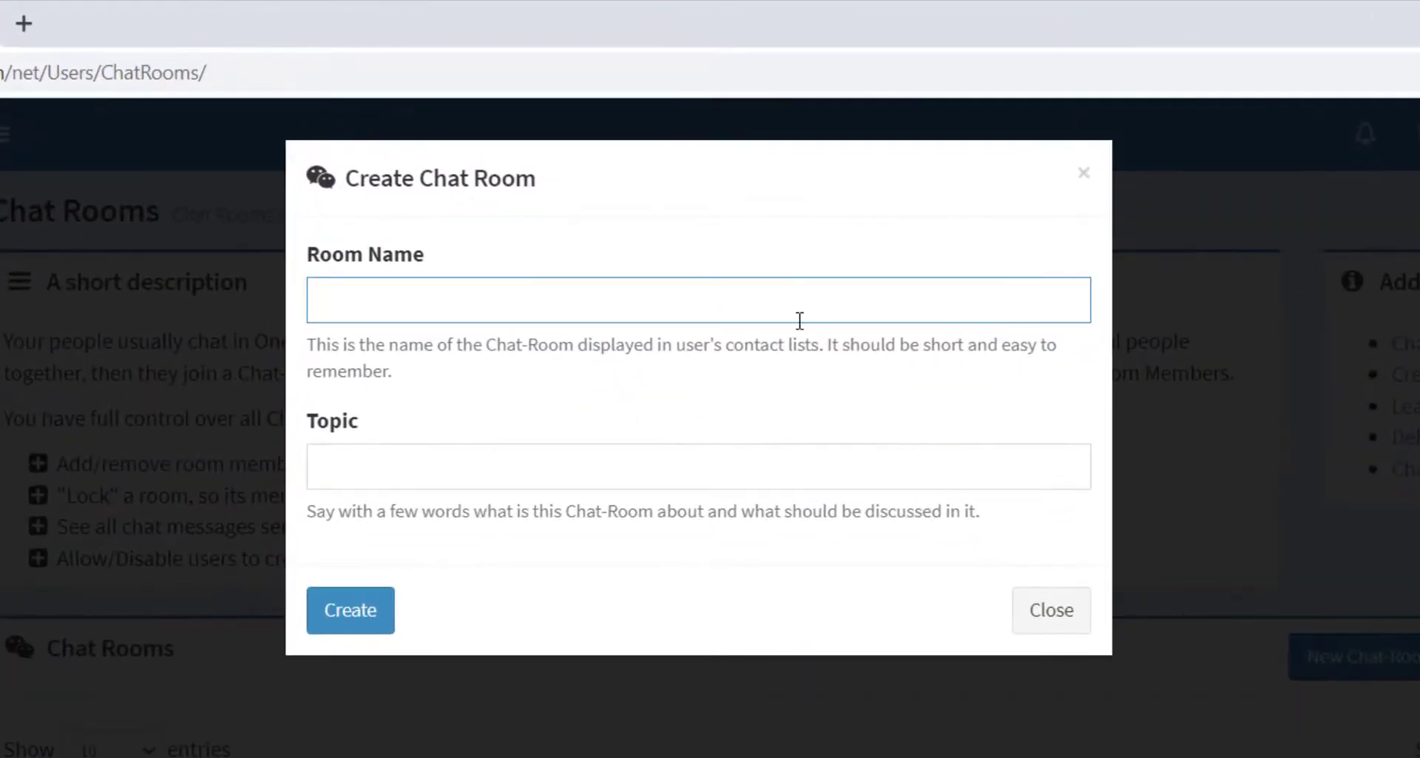
click(799, 319)
click(503, 363)
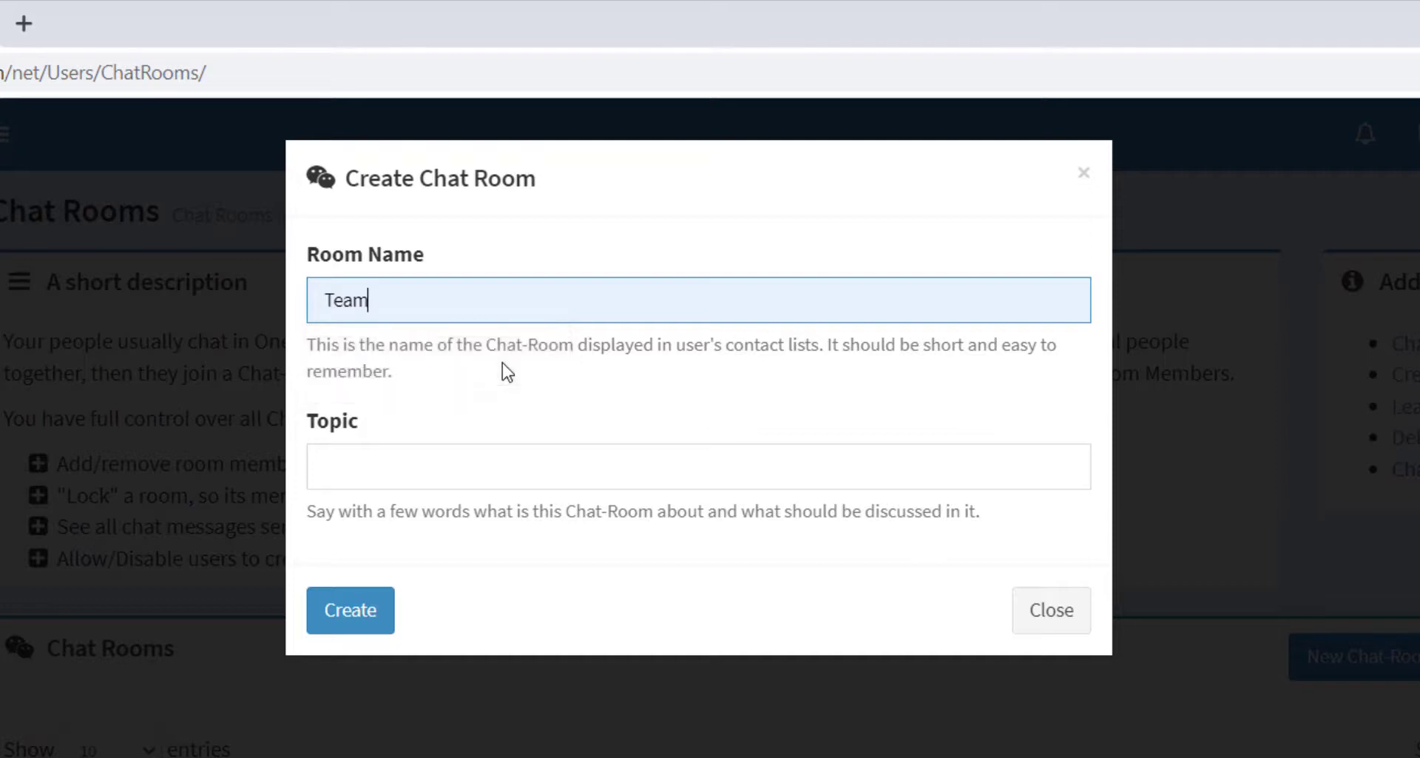
click(479, 476)
click(472, 530)
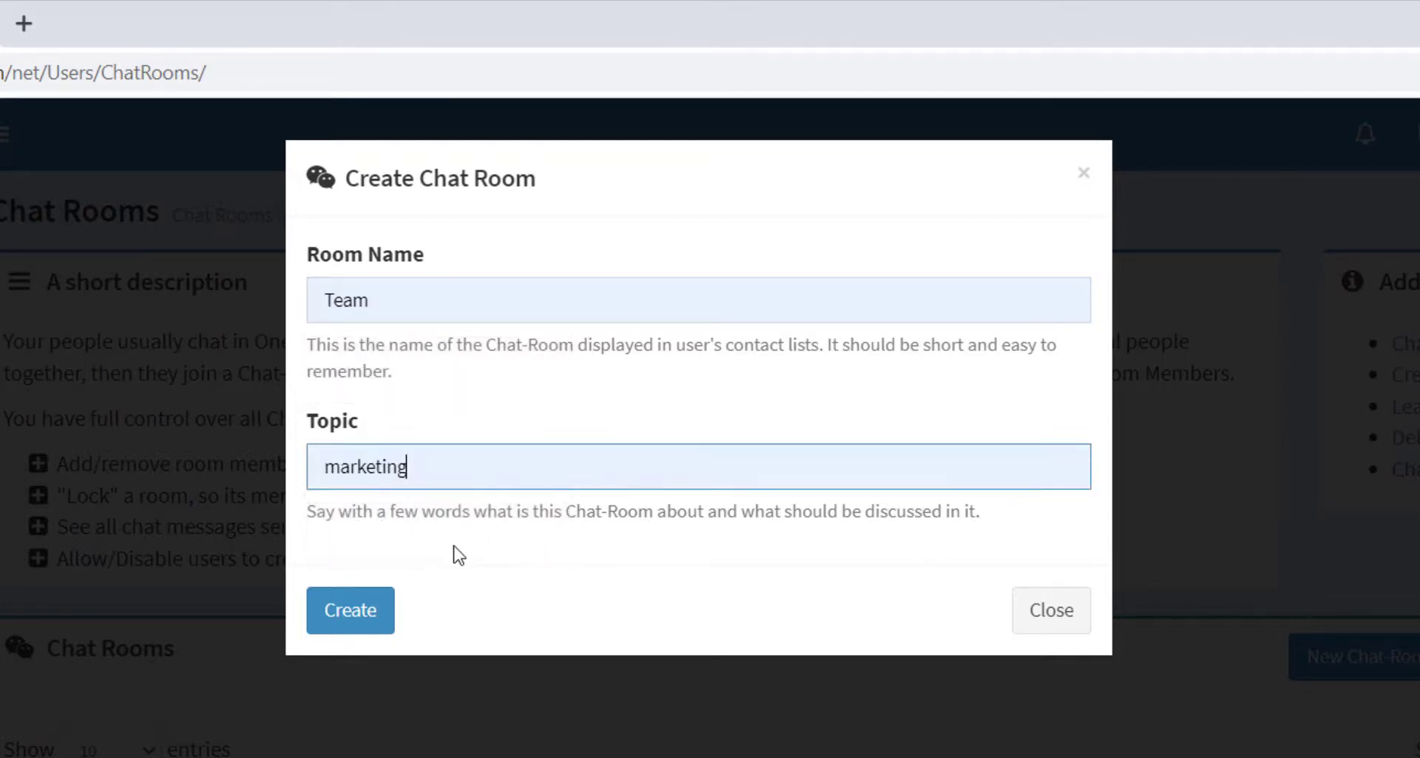
click(381, 611)
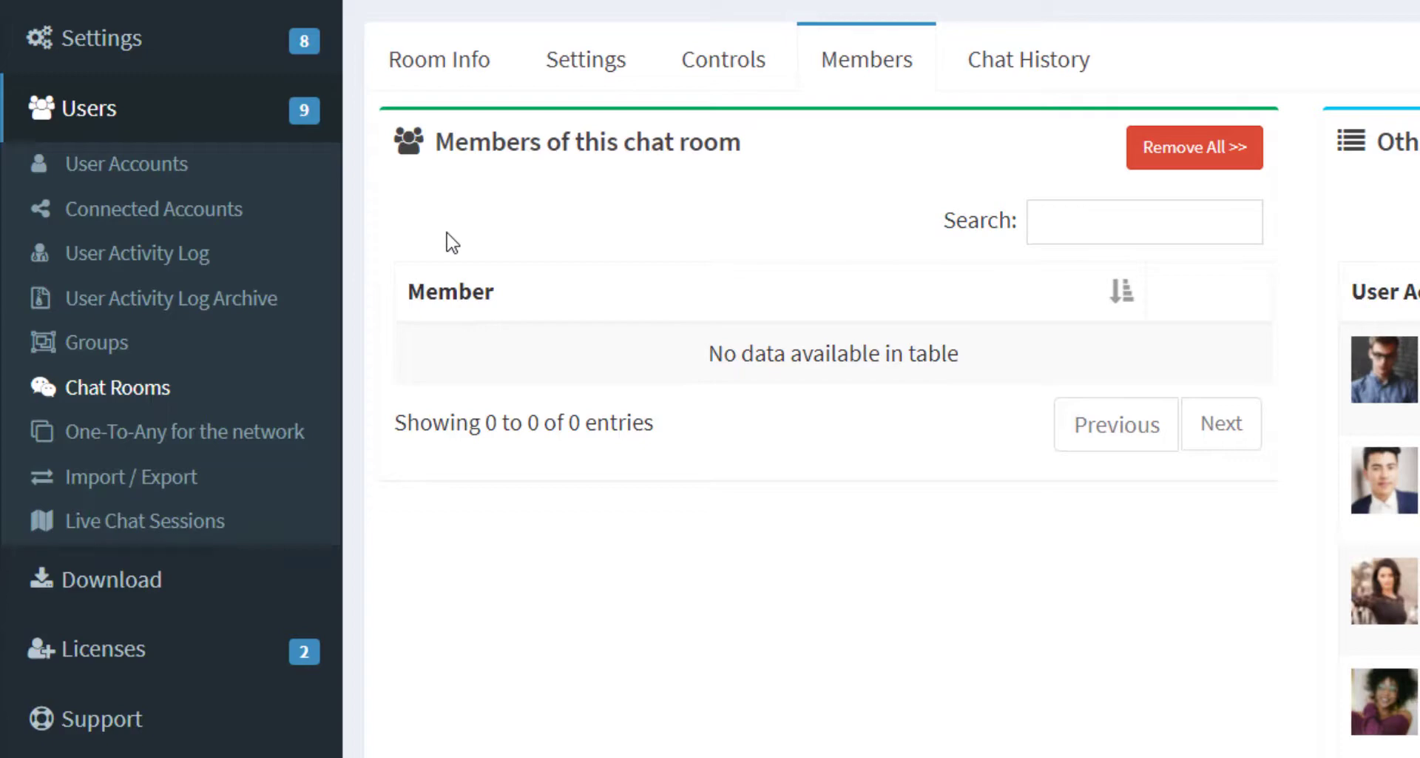
Step: Enable the dedicated chat room for the London Team user group
click(109, 347)
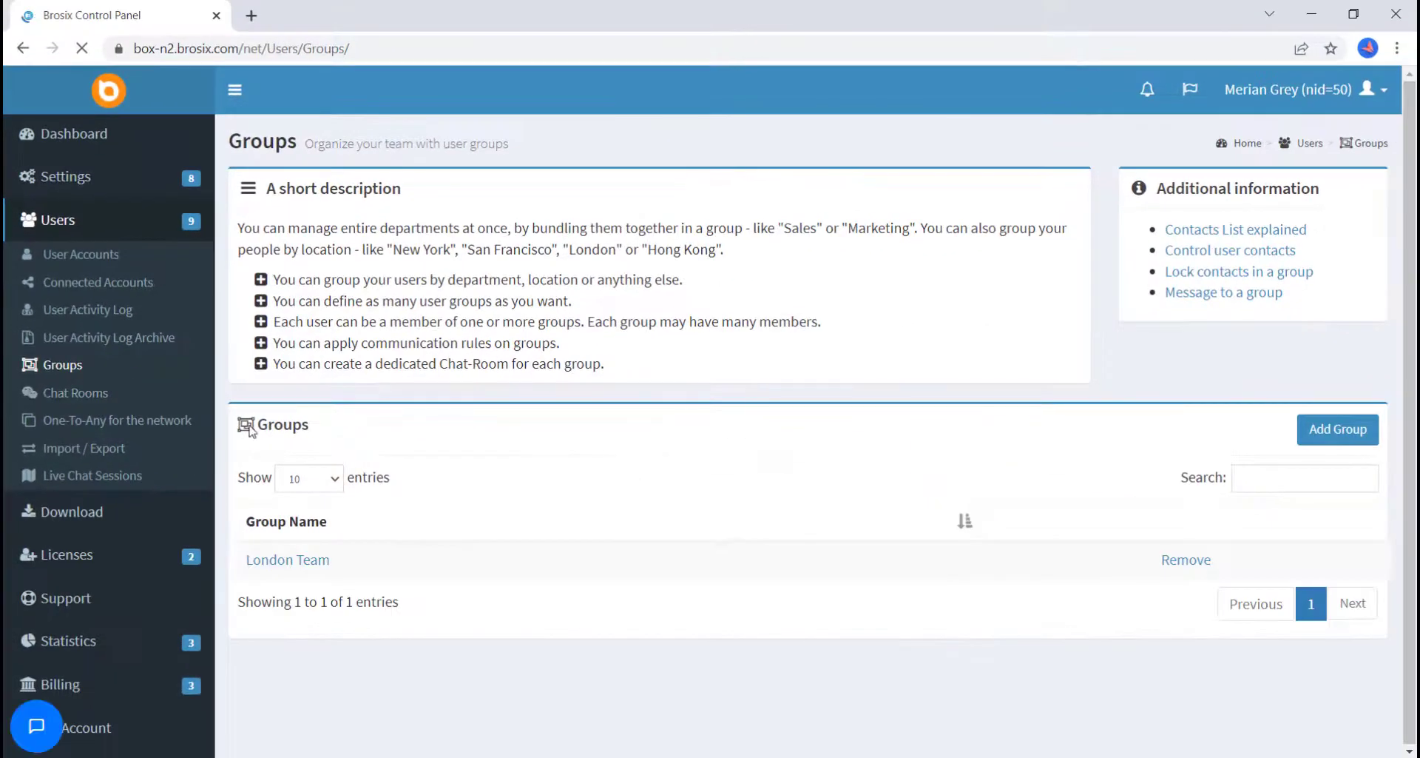
click(329, 564)
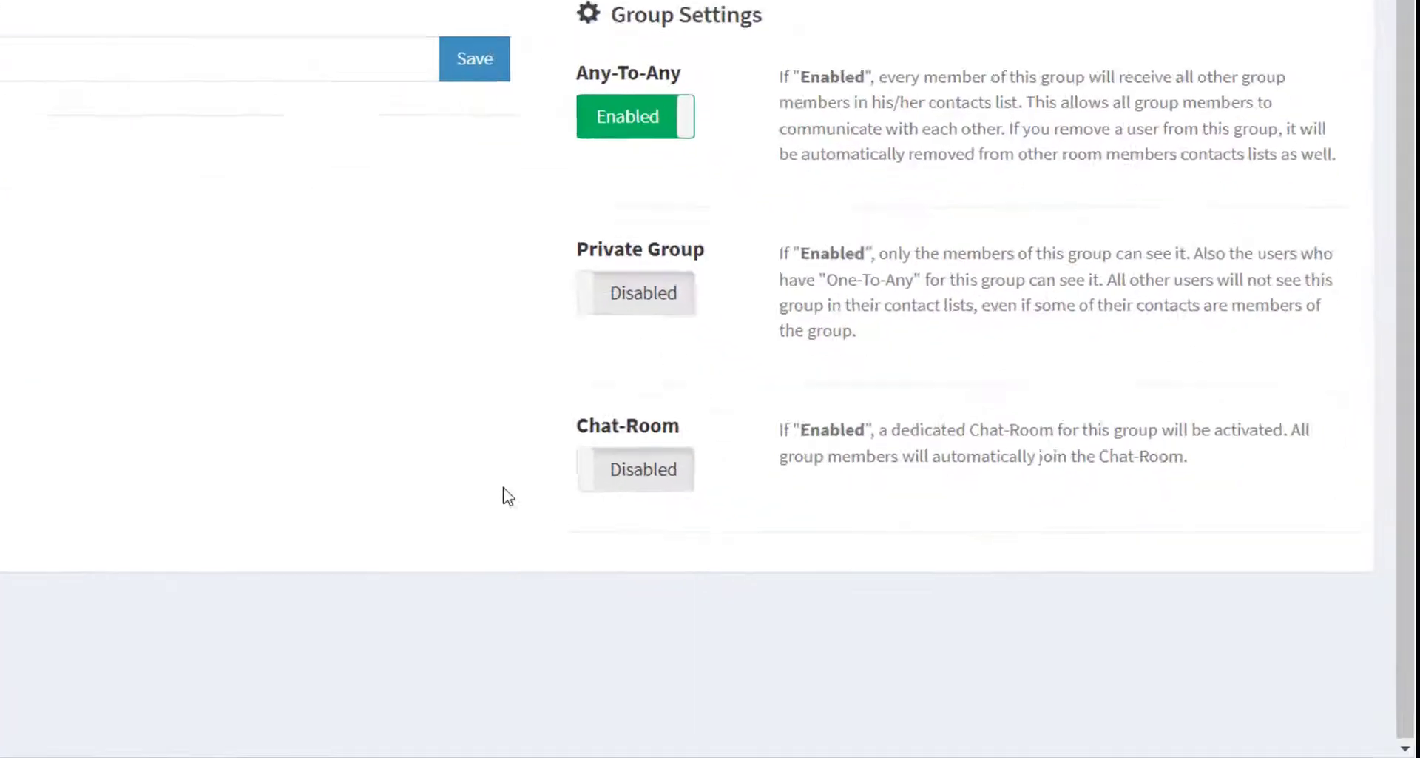
click(451, 433)
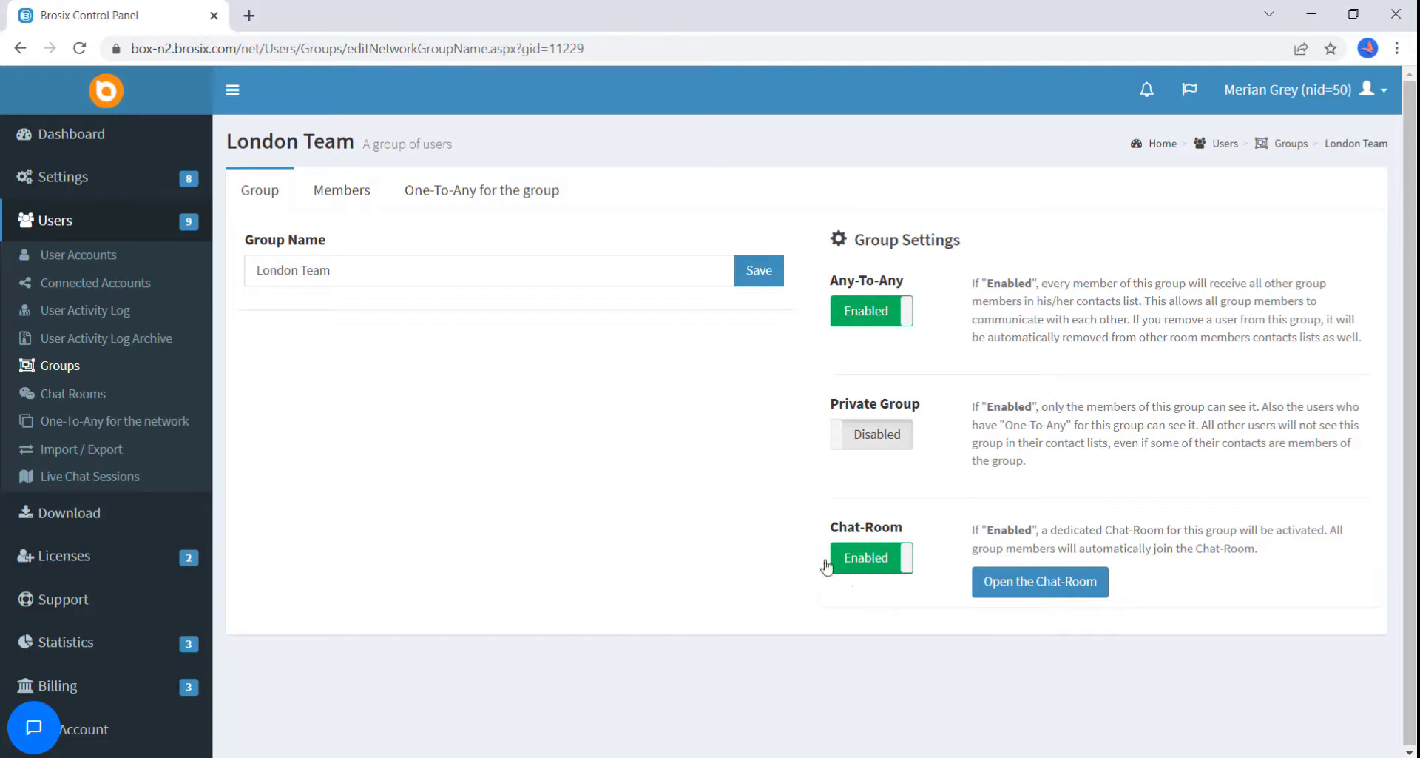
Step: Remove the first listed member from the London Team group and add that user back to the group
click(357, 188)
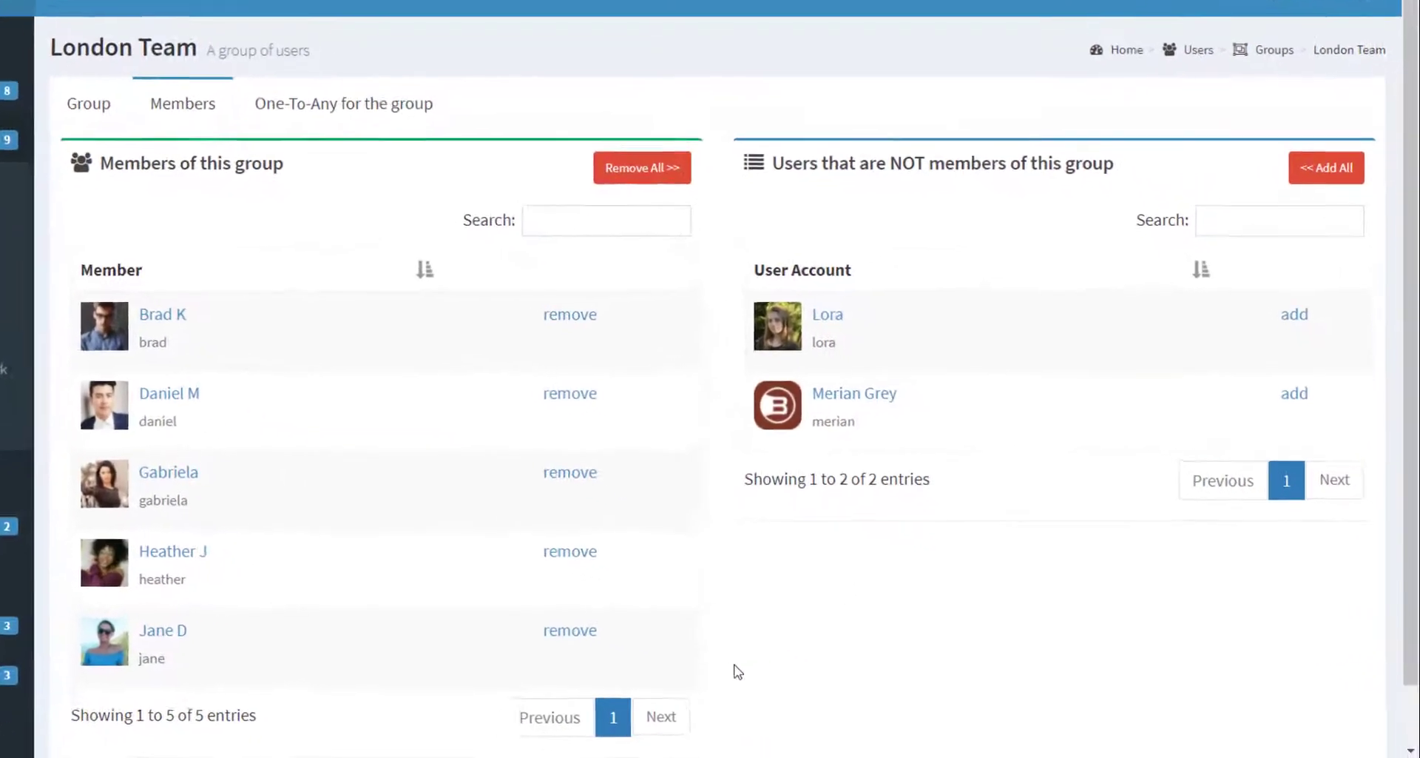
click(558, 312)
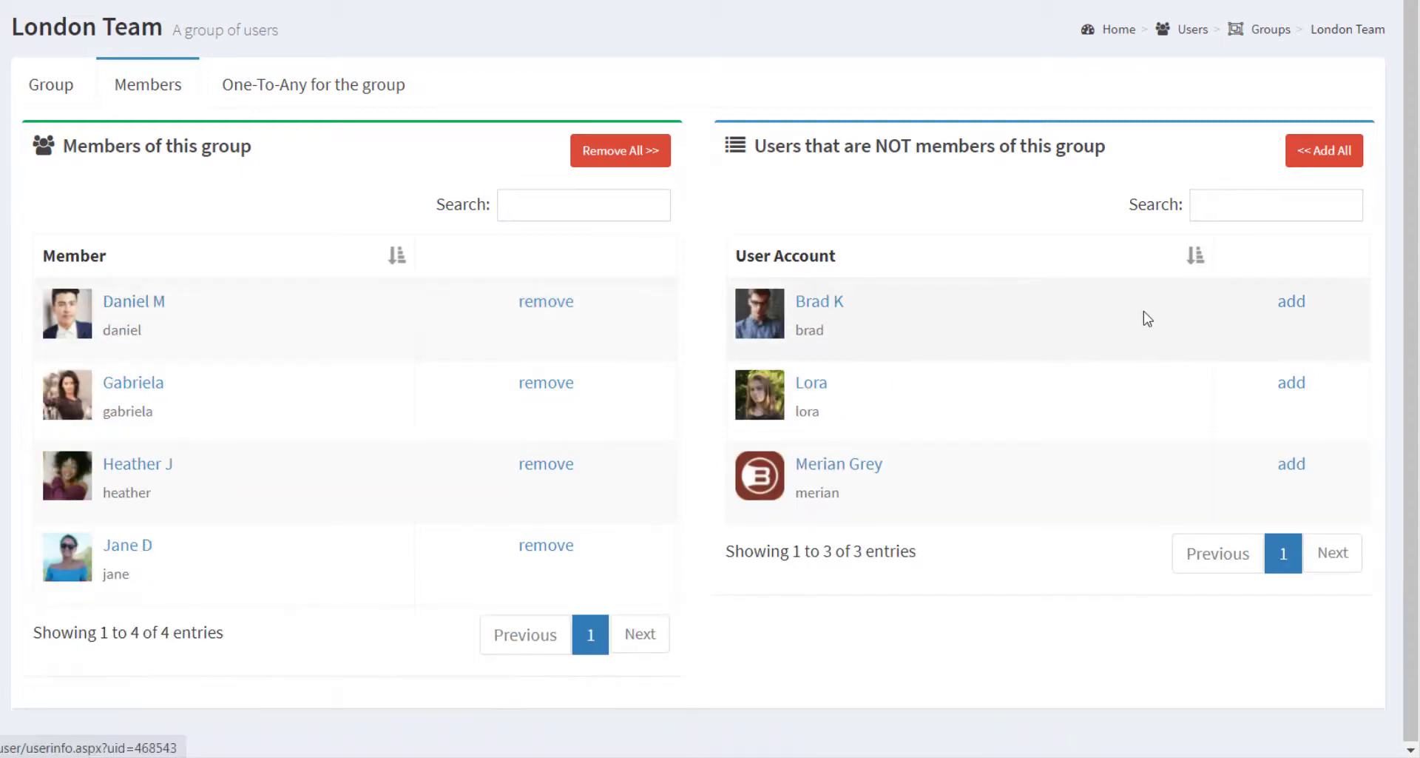
click(1289, 305)
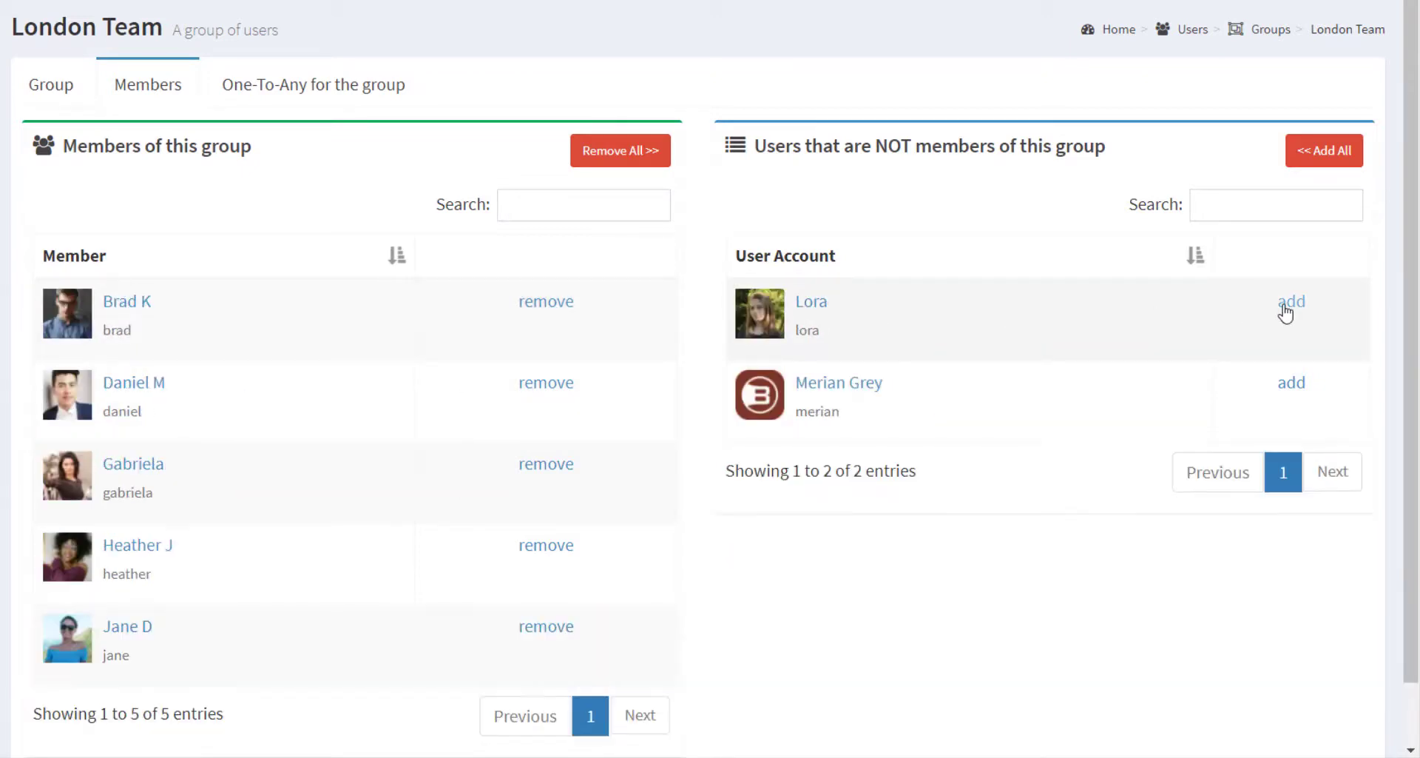